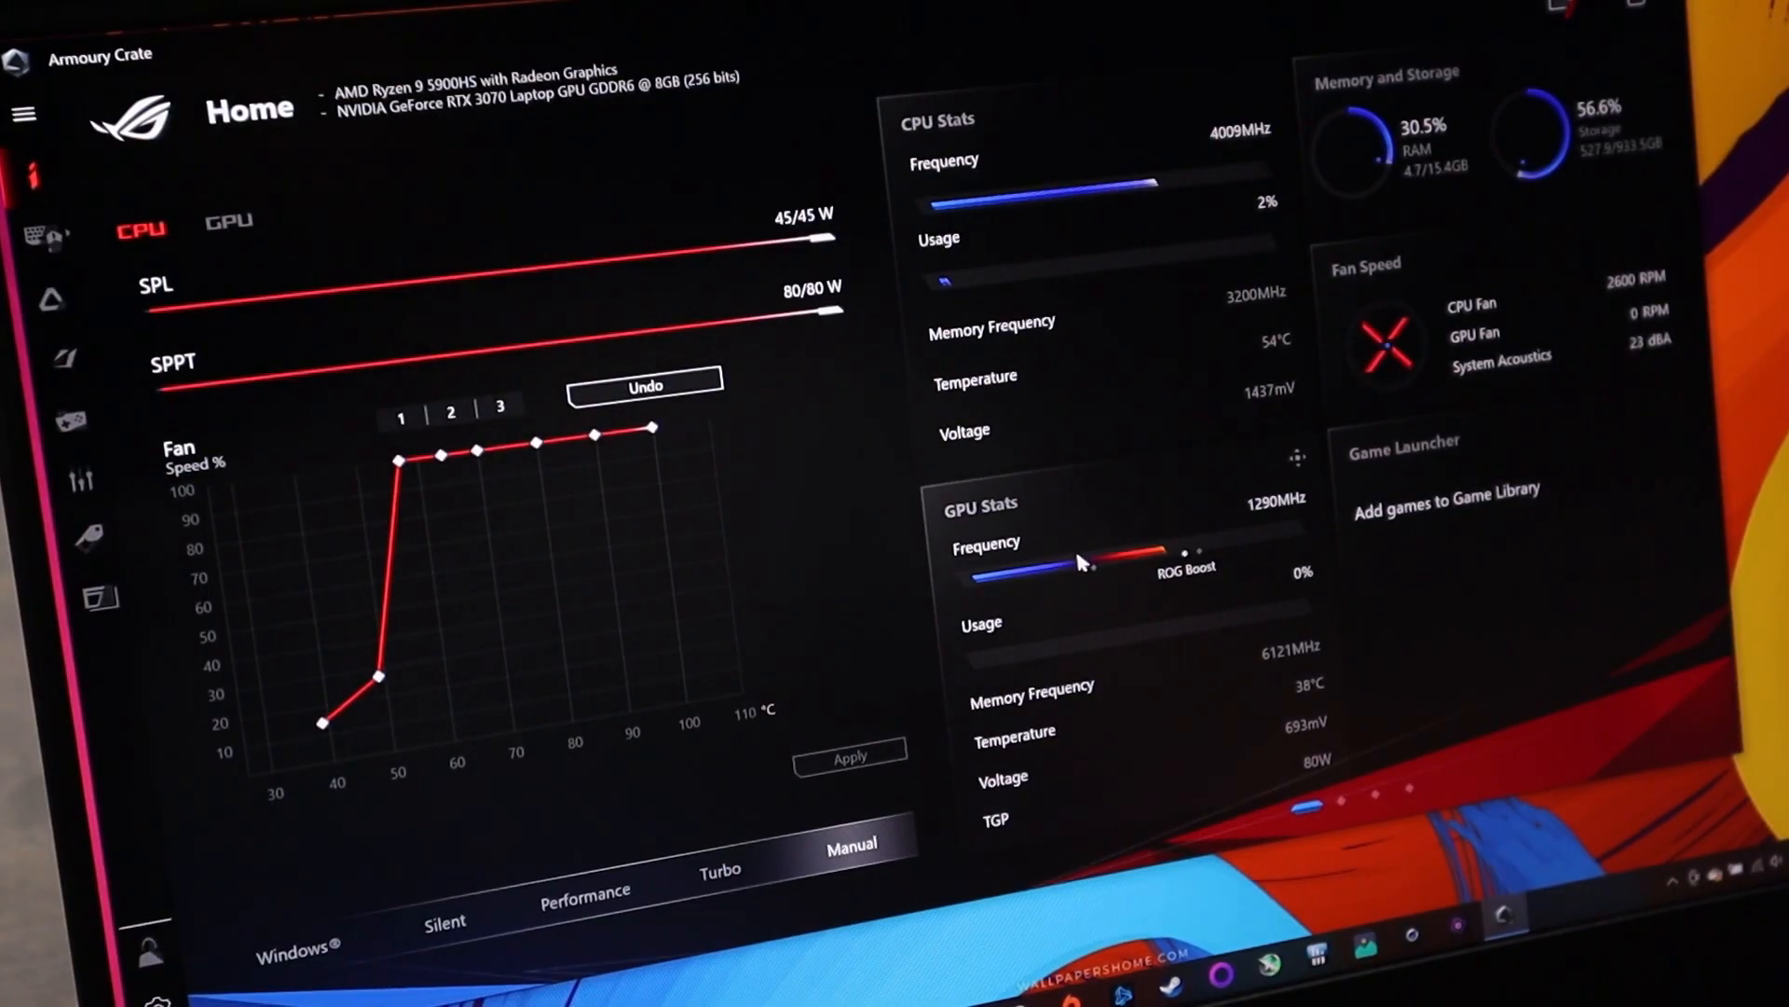
# Step: Adjust the CPU SPL and SPPT power limit sliders in Manual mode so Apply becomes active
pyautogui.moveTo(827, 247); pyautogui.dragTo(696, 278)
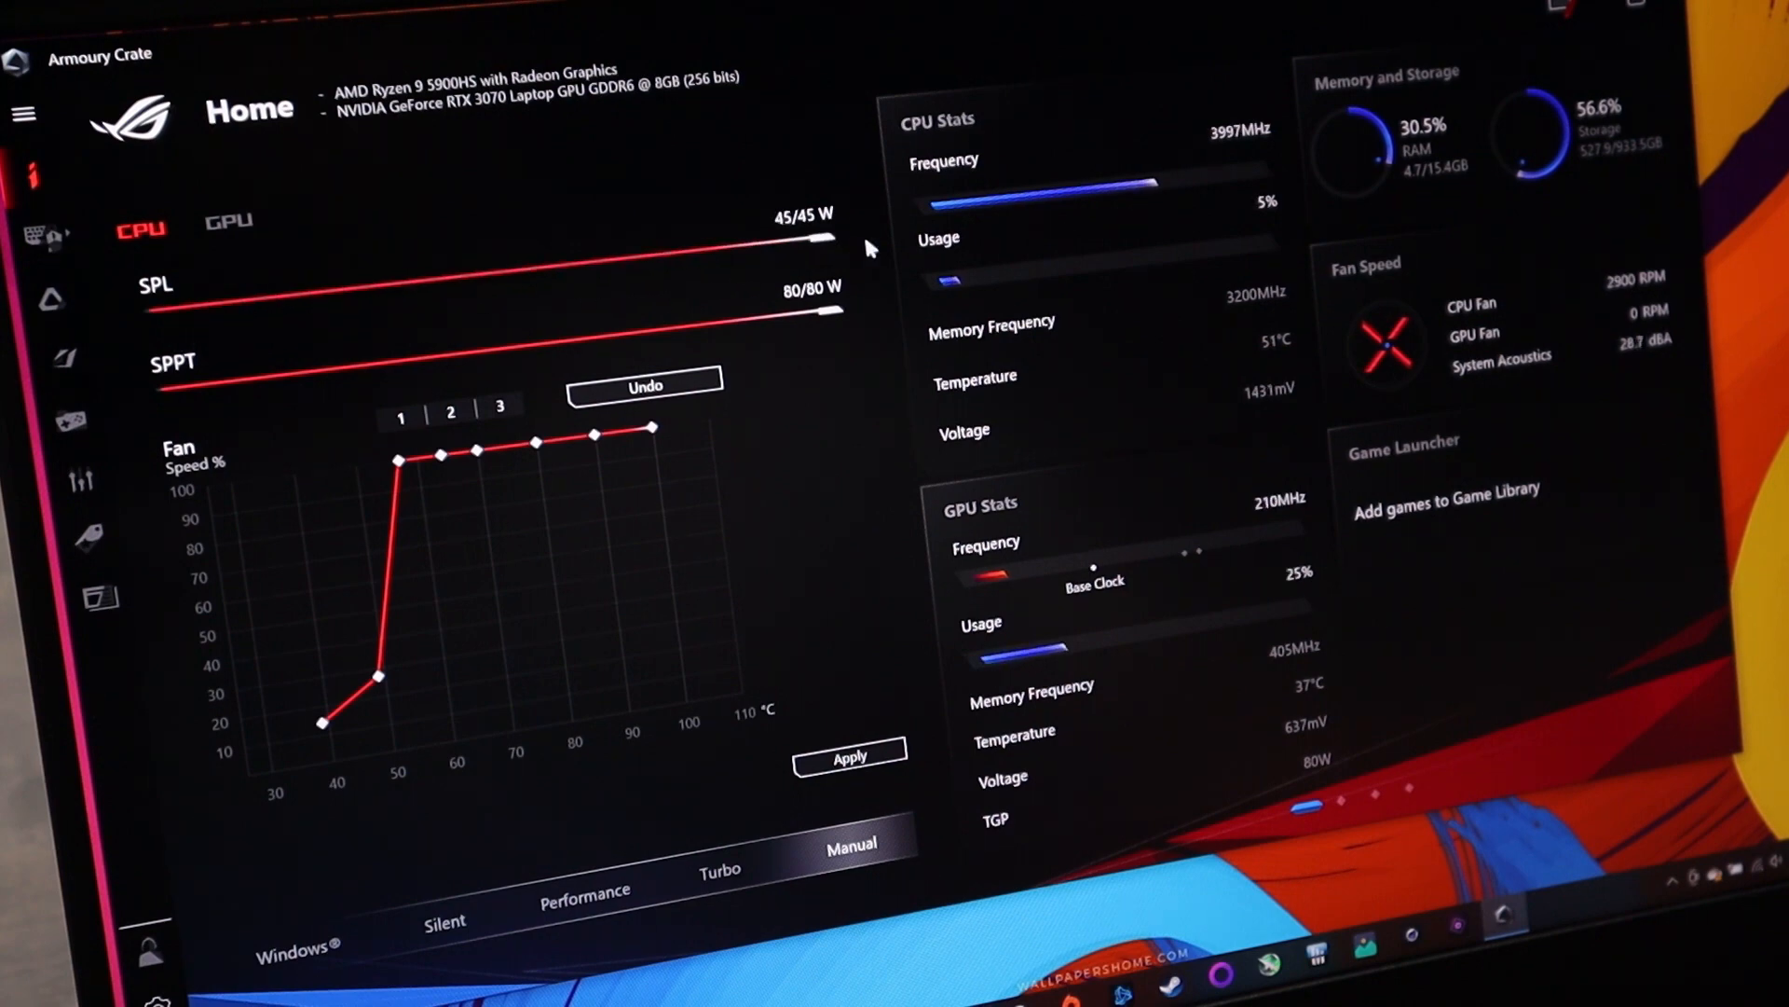
pyautogui.moveTo(837, 314); pyautogui.dragTo(797, 334)
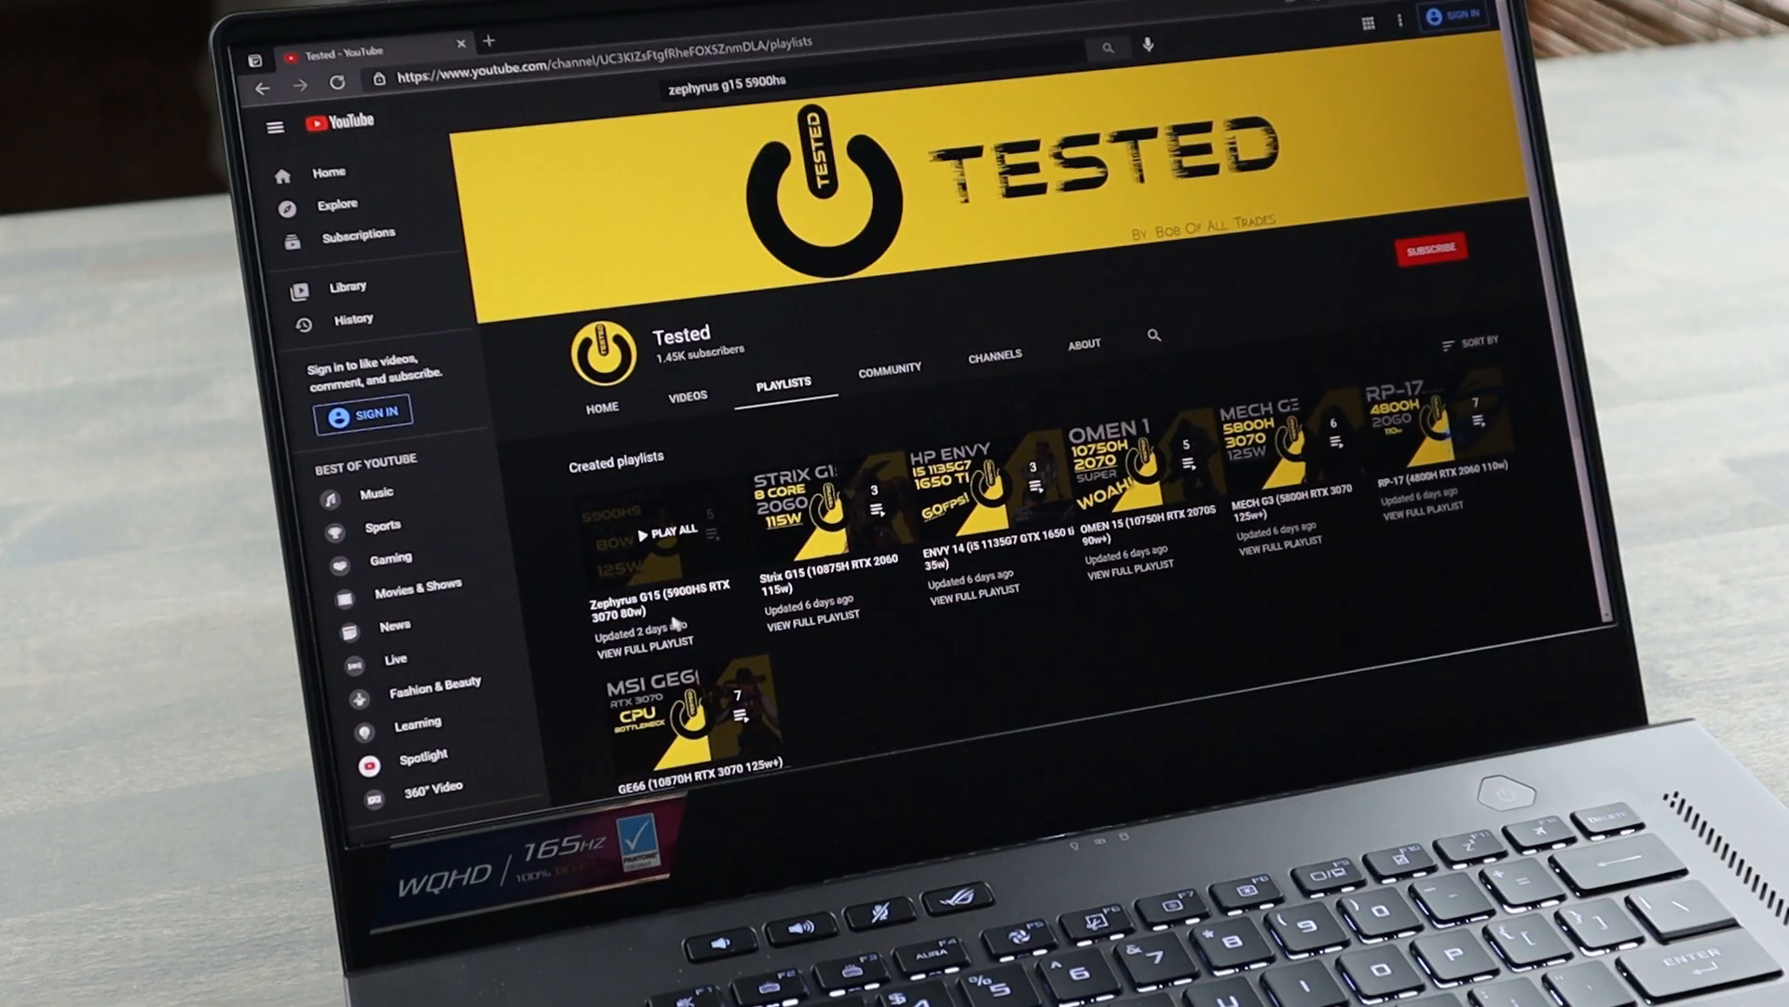
# Step: Play the first video, the Cyberpunk test, from the Zephyrus G15 playlist
pyautogui.click(668, 647)
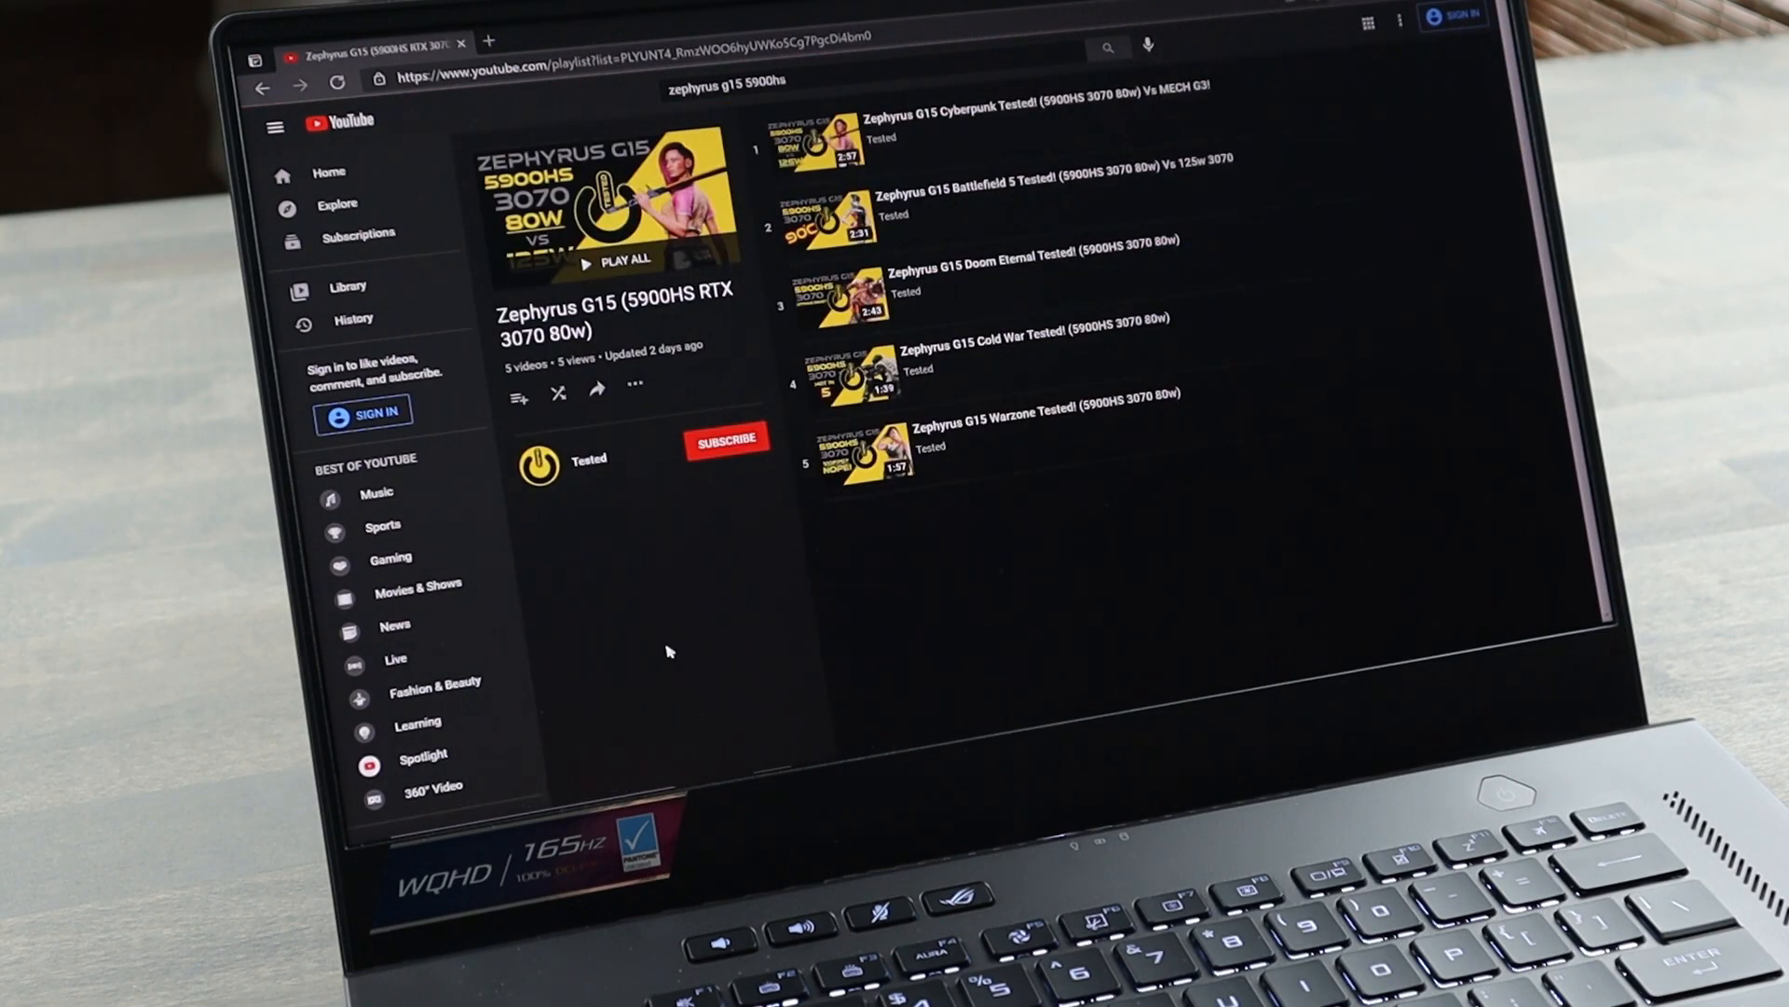
pyautogui.click(819, 158)
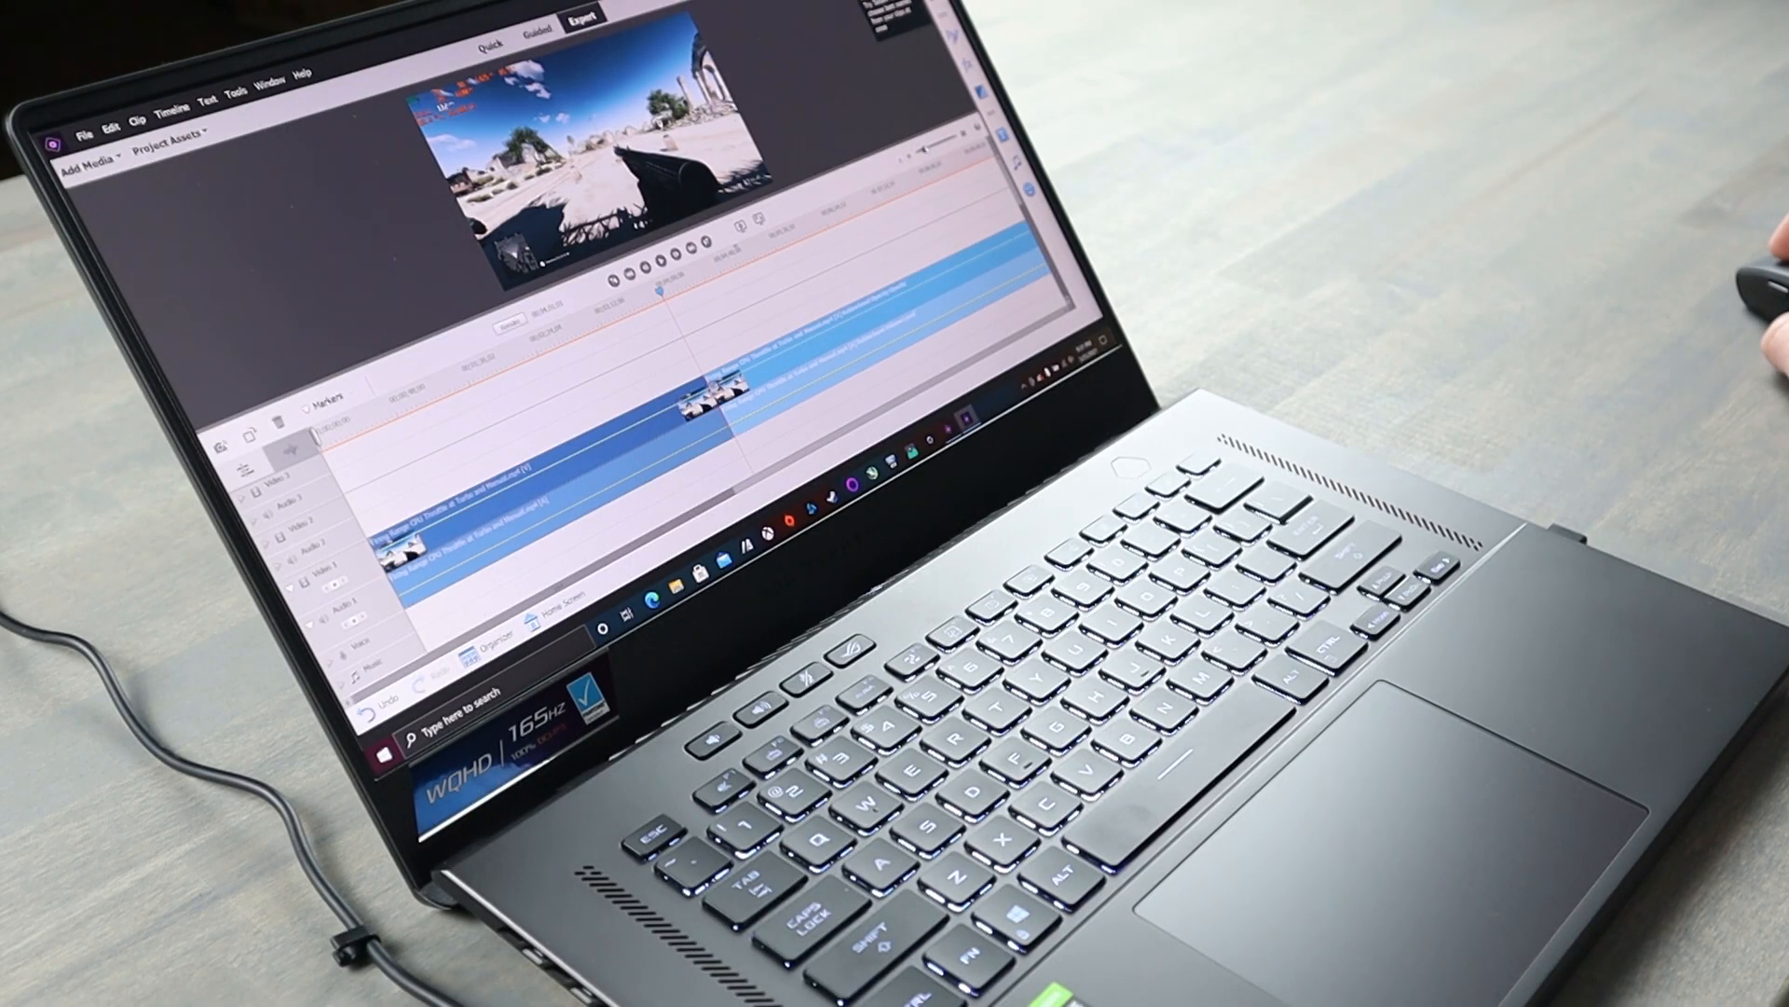
pyautogui.scroll(-2, 699, 419)
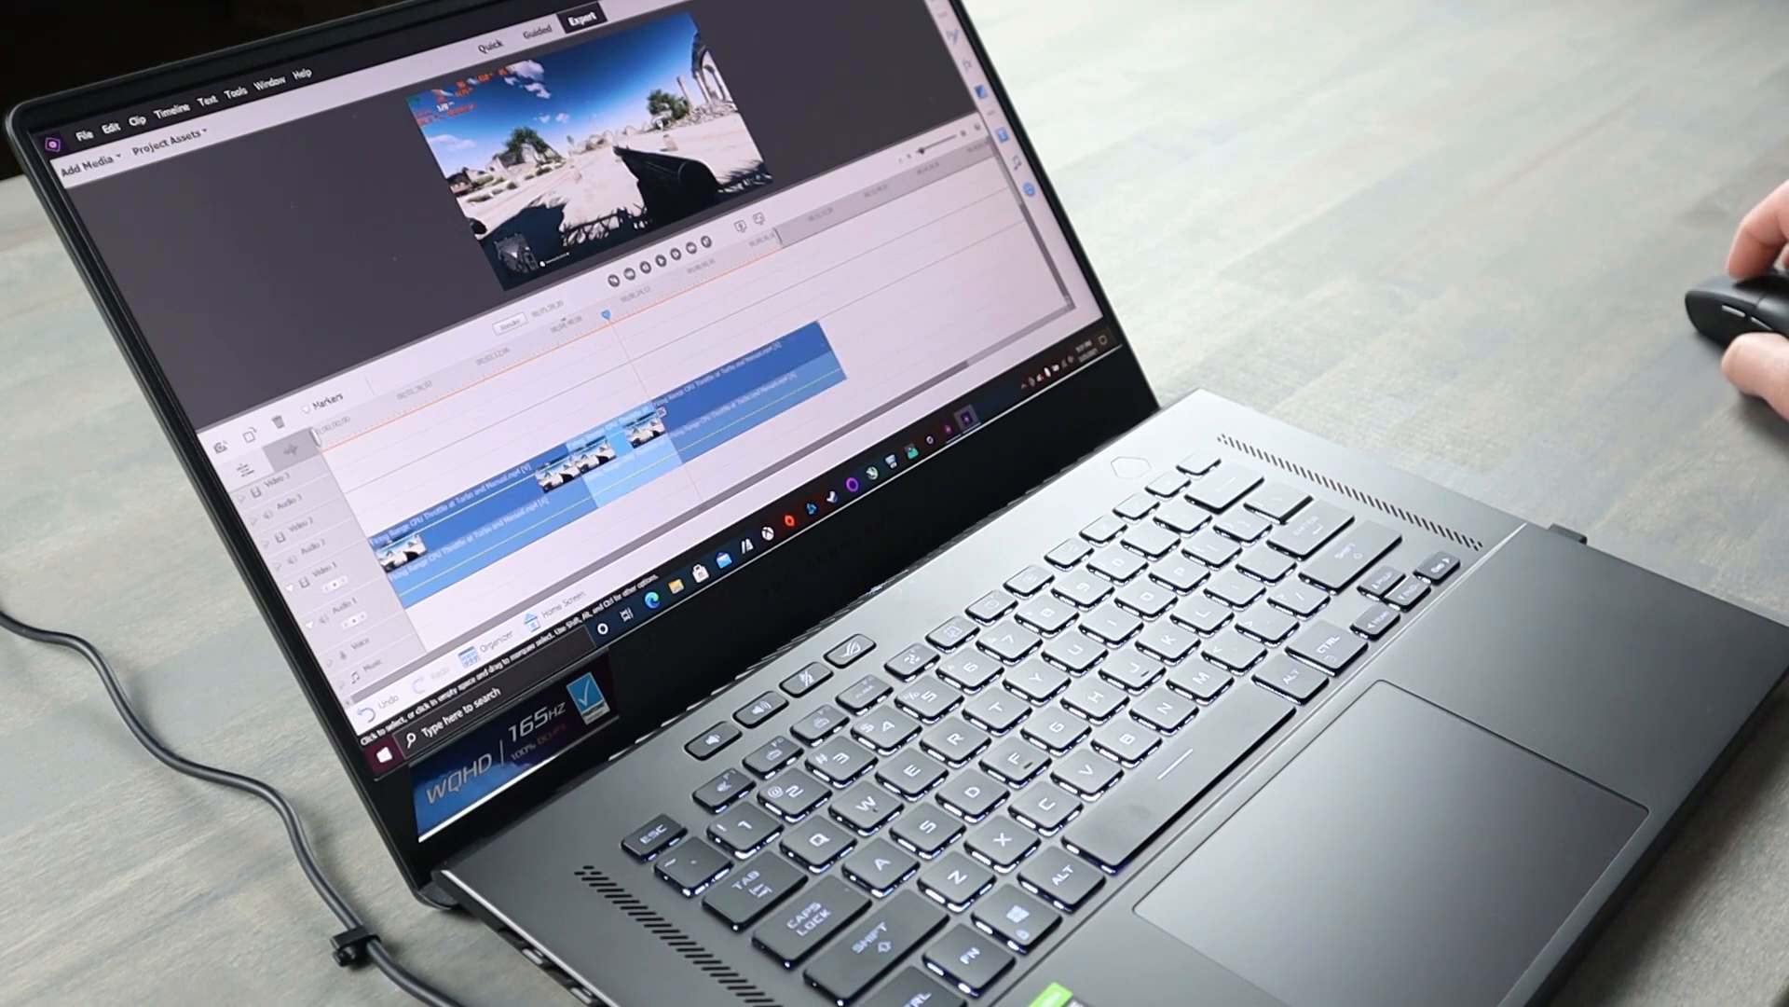
# Step: Delete the middle clip from the timeline via its context menu
pyautogui.rightClick(662, 411)
pyautogui.click(565, 196)
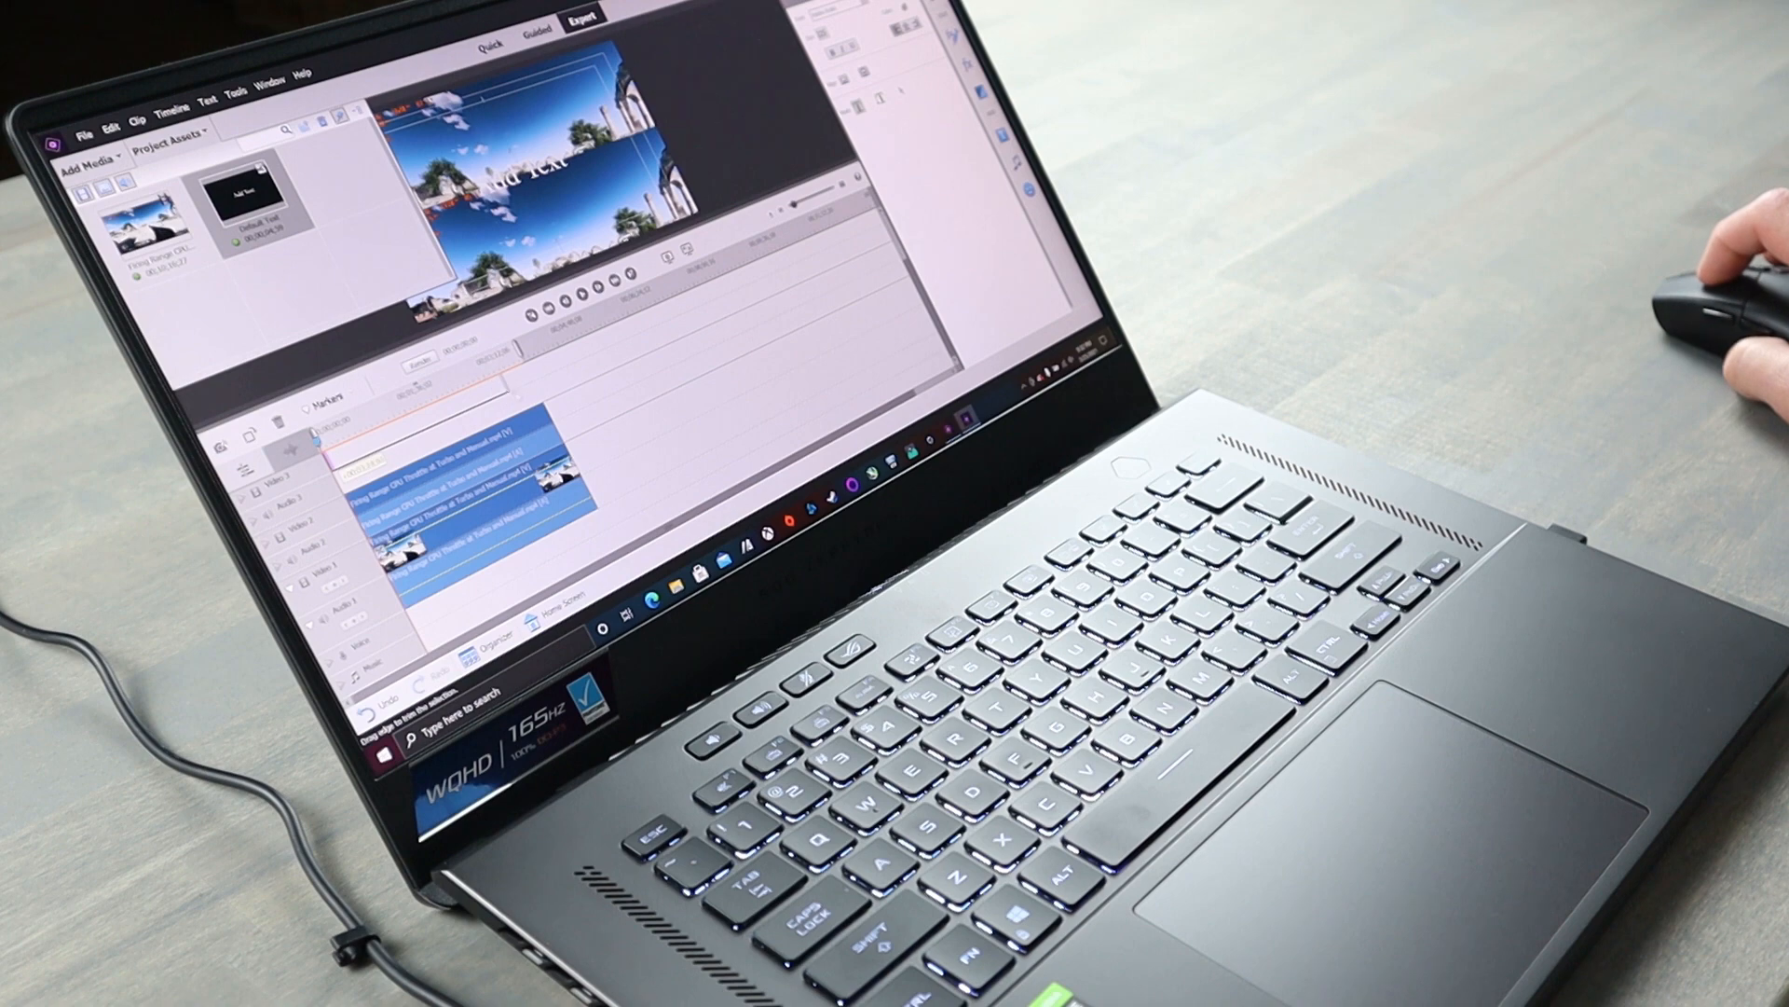
# Step: Place a Default Text title from Project Assets onto the top video track
pyautogui.moveTo(244, 203); pyautogui.dragTo(419, 376)
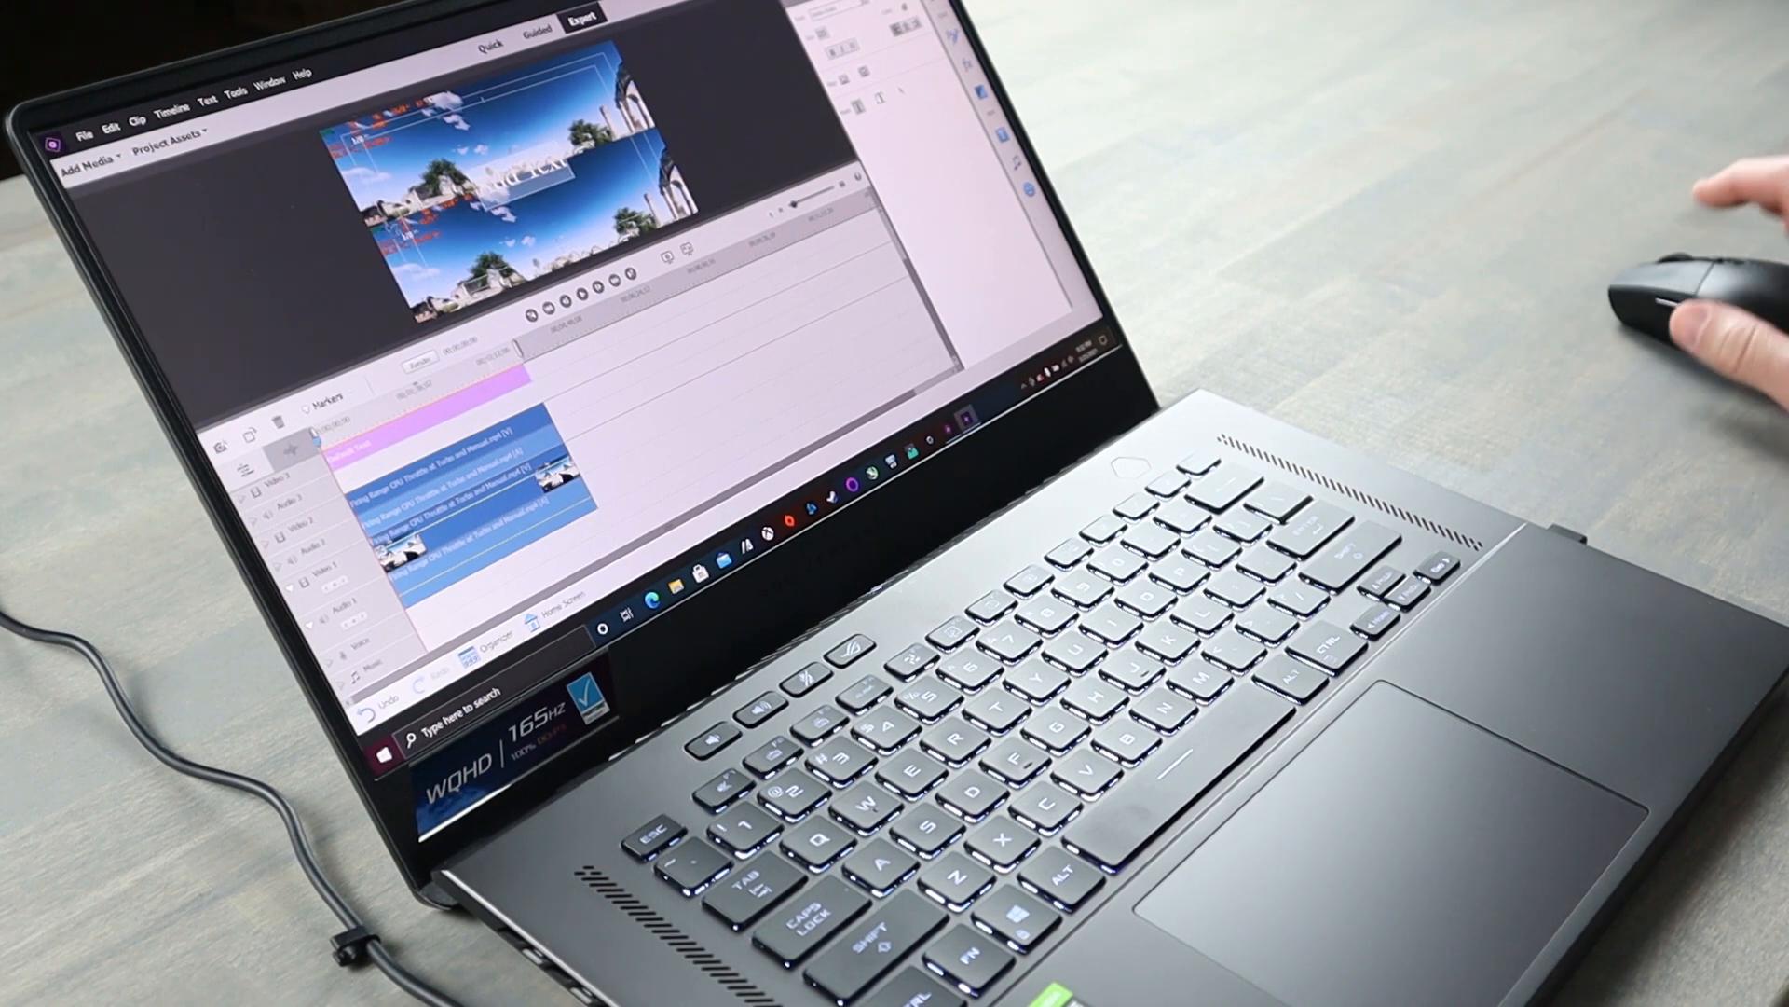
pyautogui.write('Firing R')
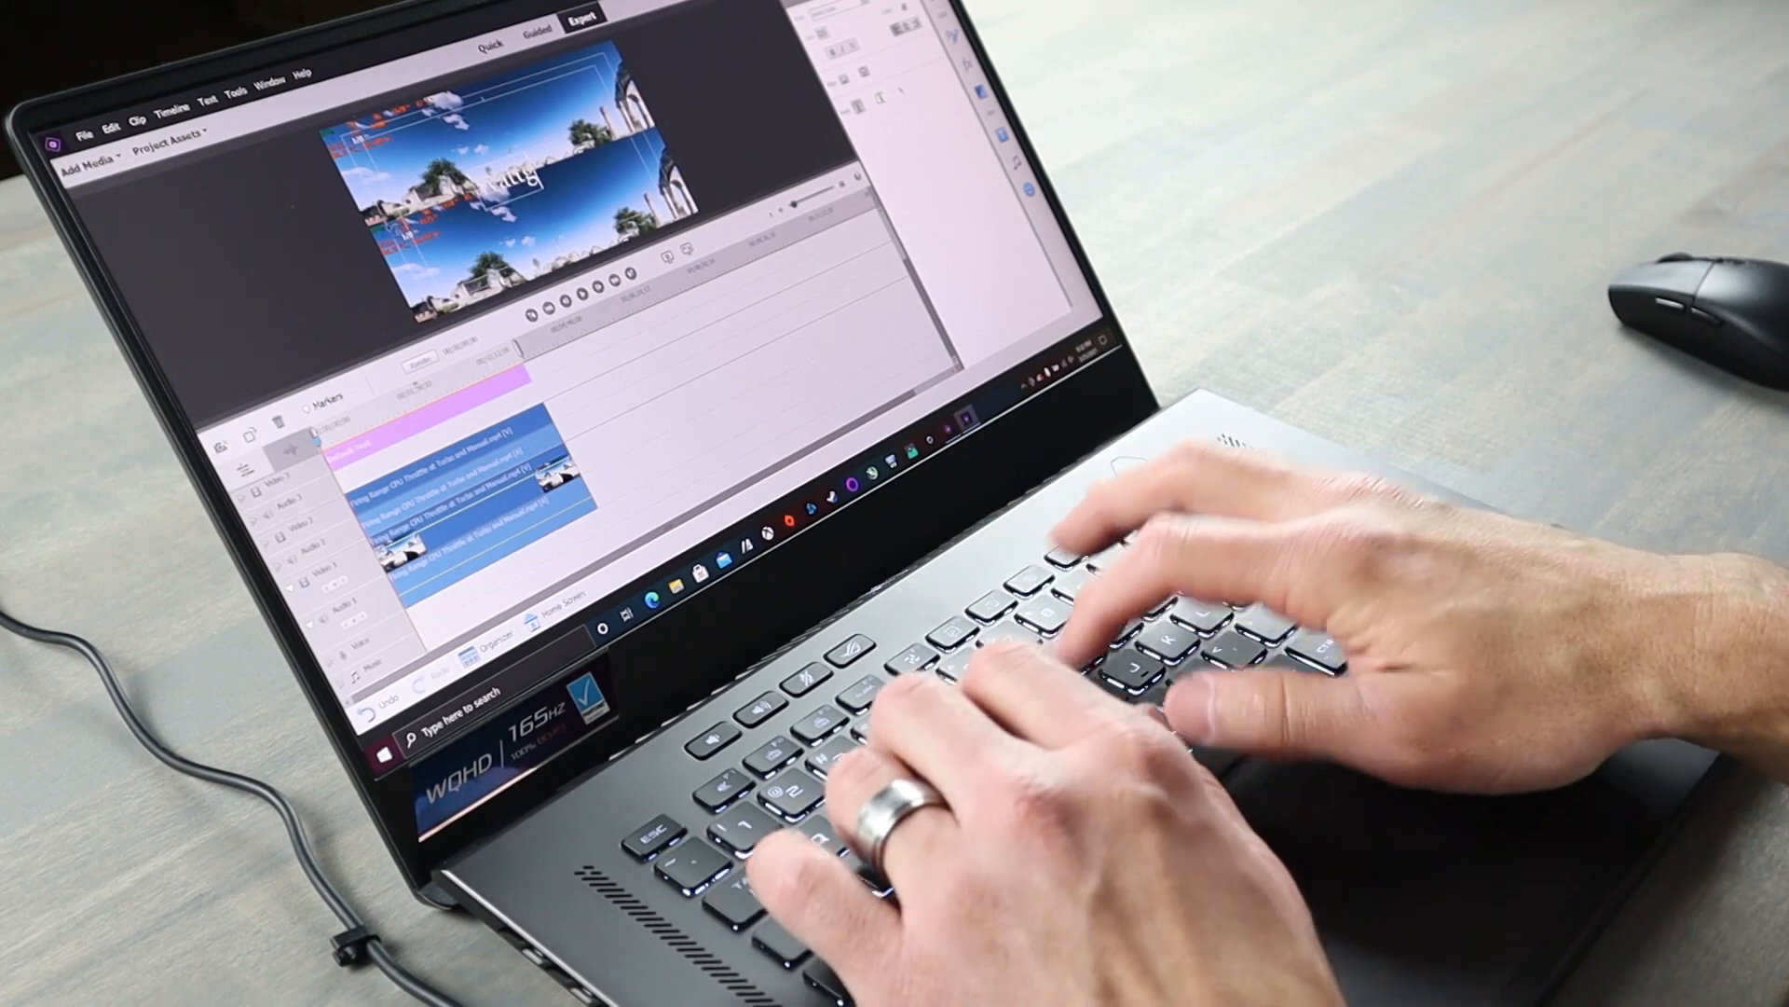
pyautogui.write('ange')
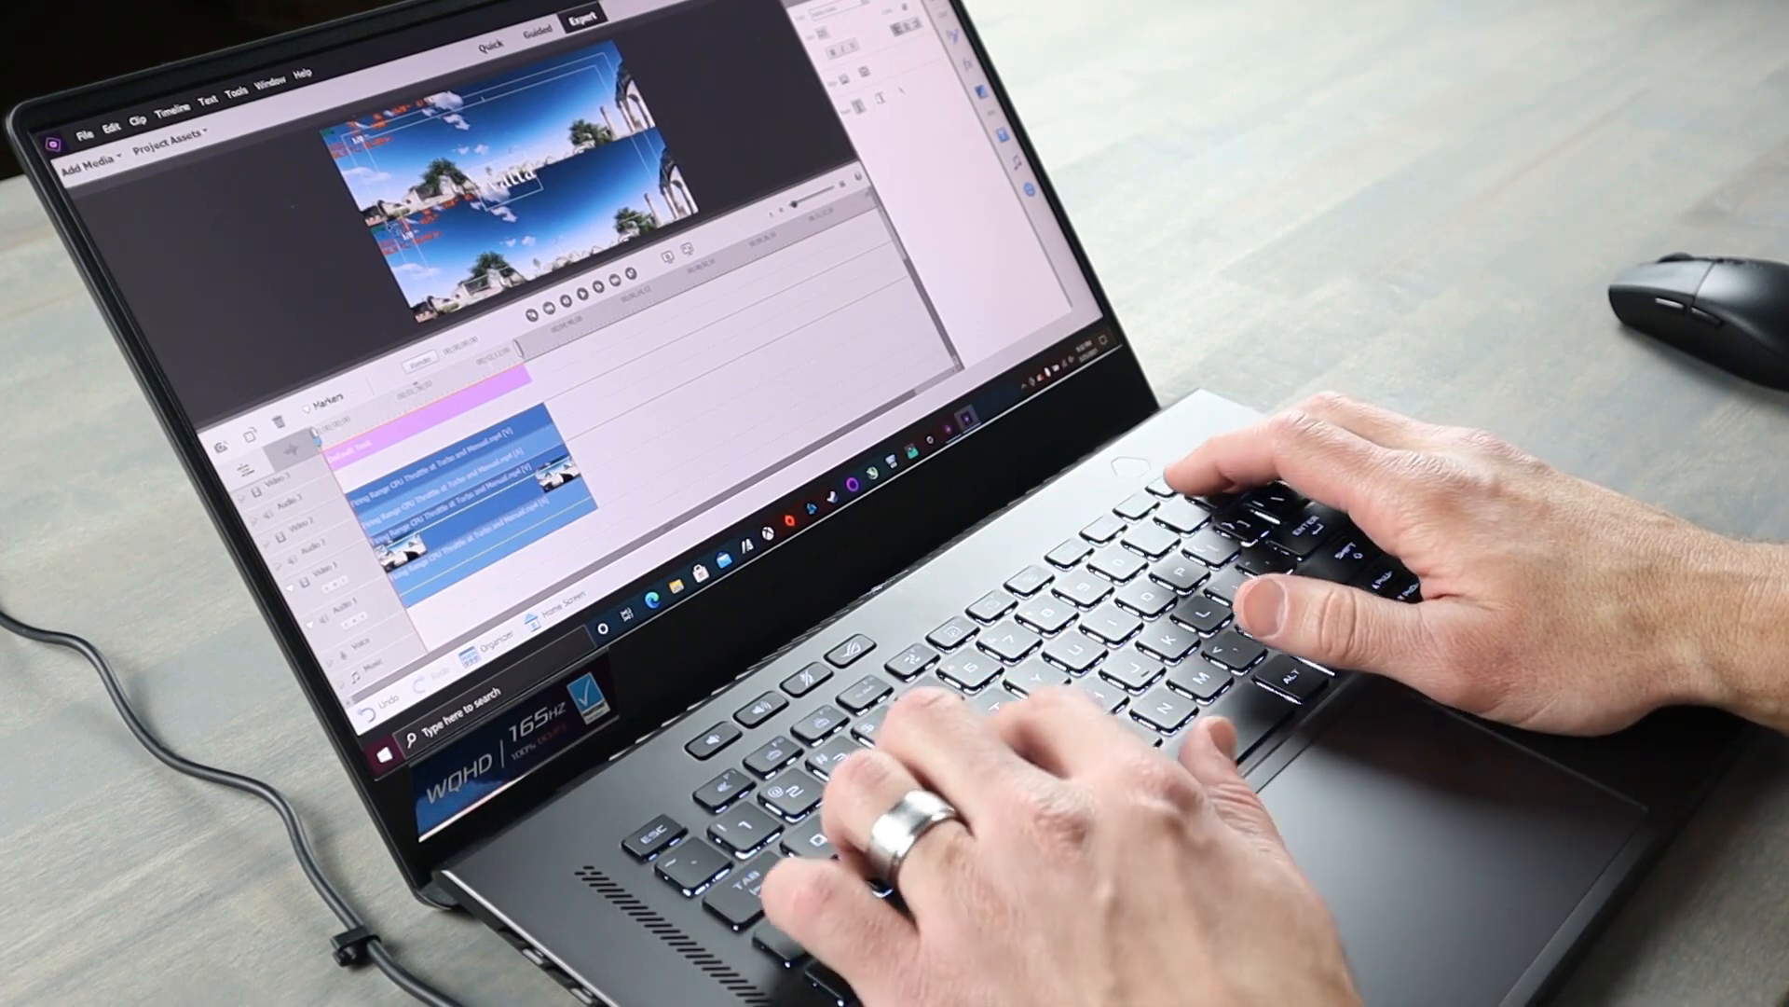
pyautogui.write(' Tunks')
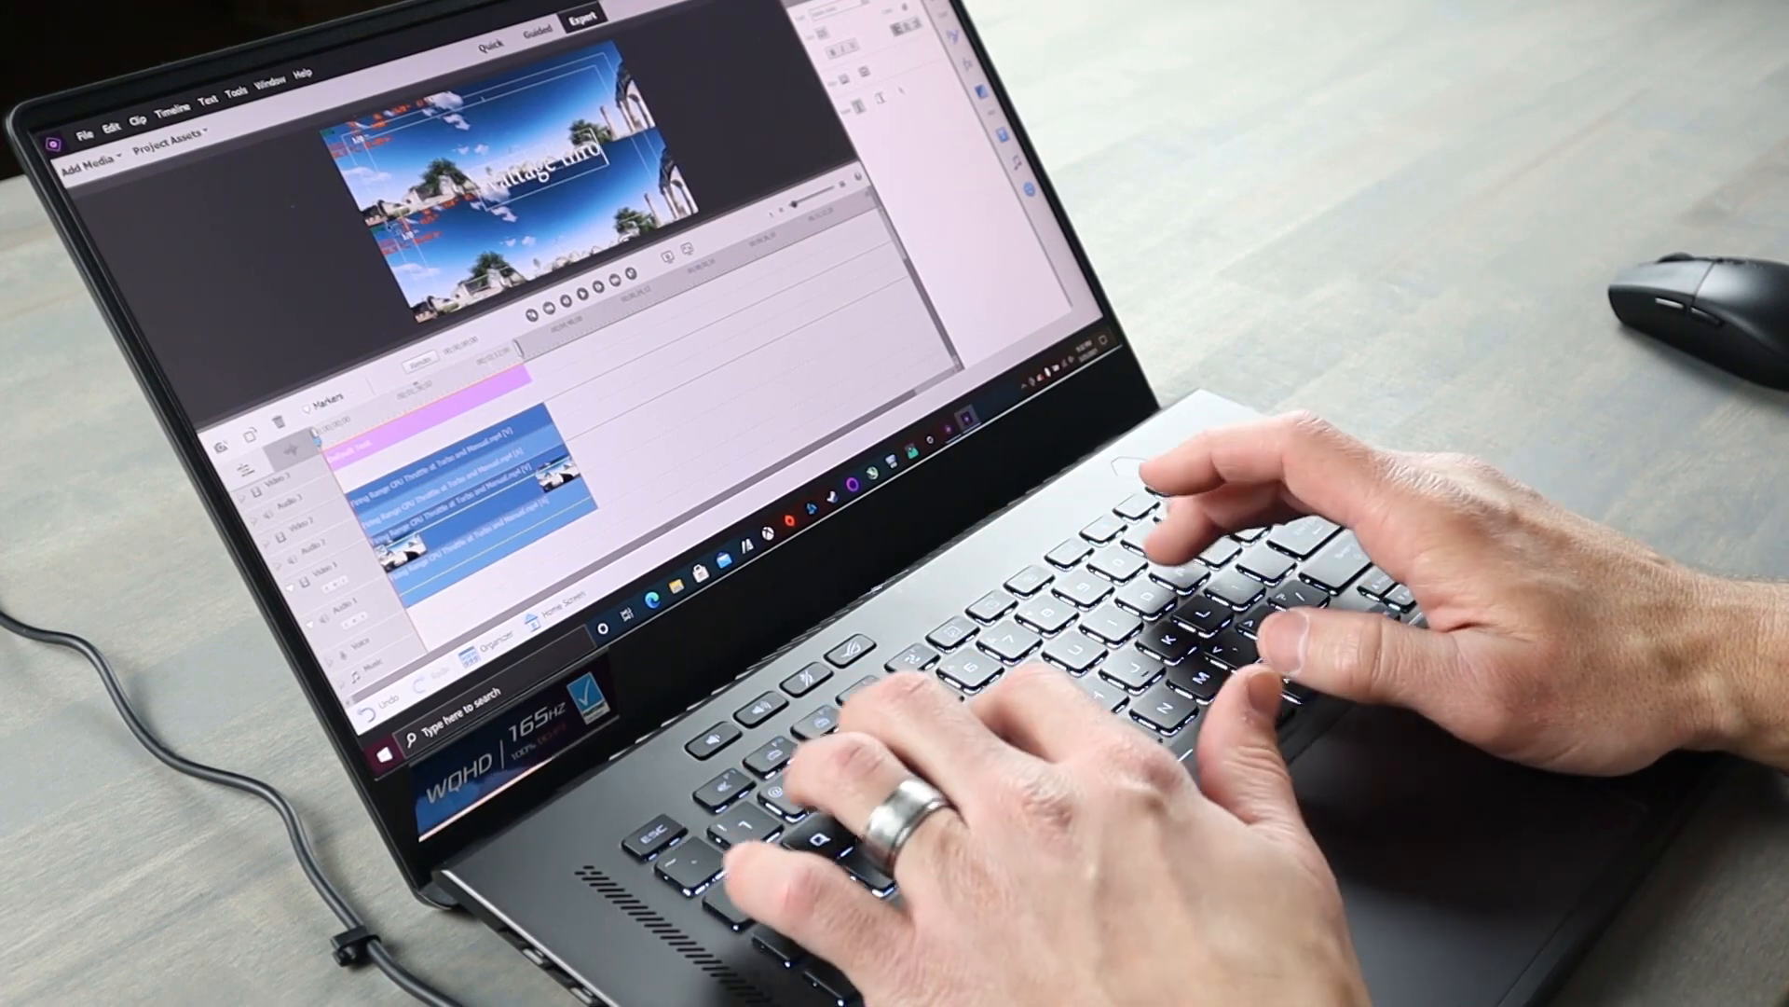